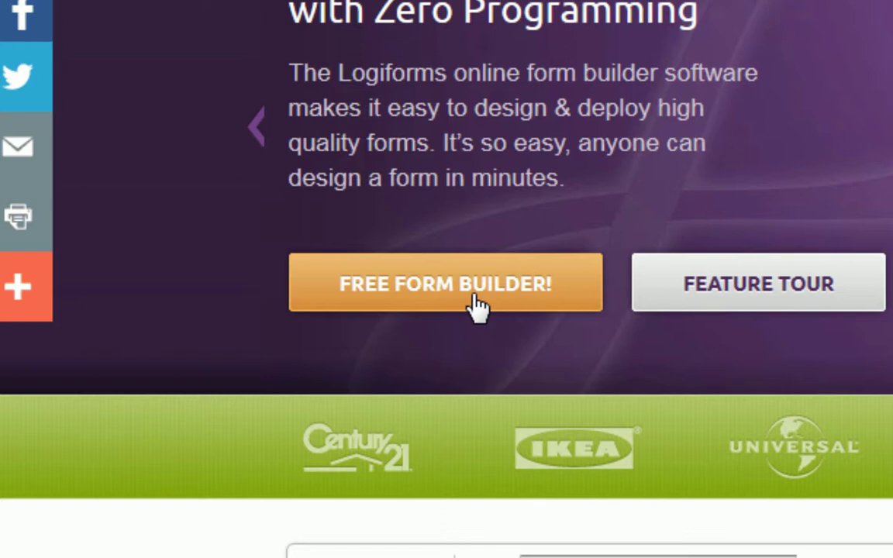
# Create a Logiforms free-trial account and log in to reach the New Form Wizard
pyautogui.click(476, 305)
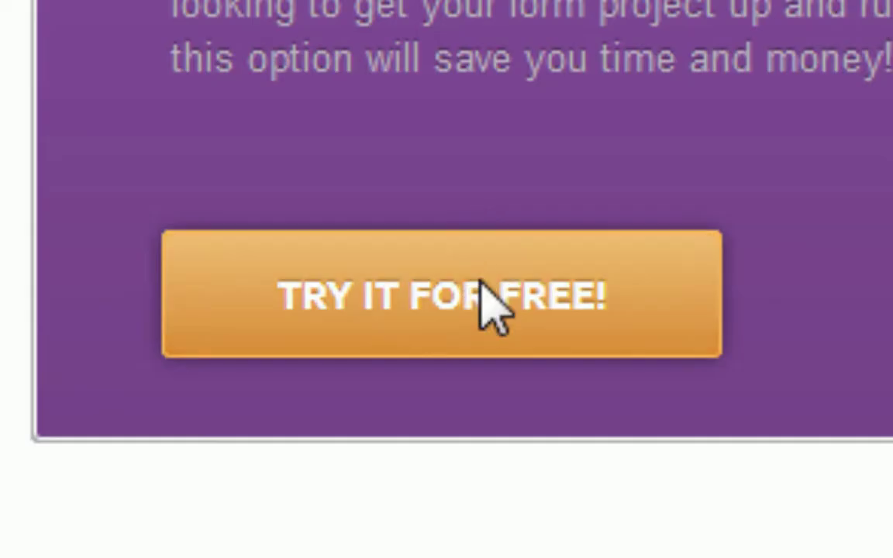
pyautogui.click(225, 495)
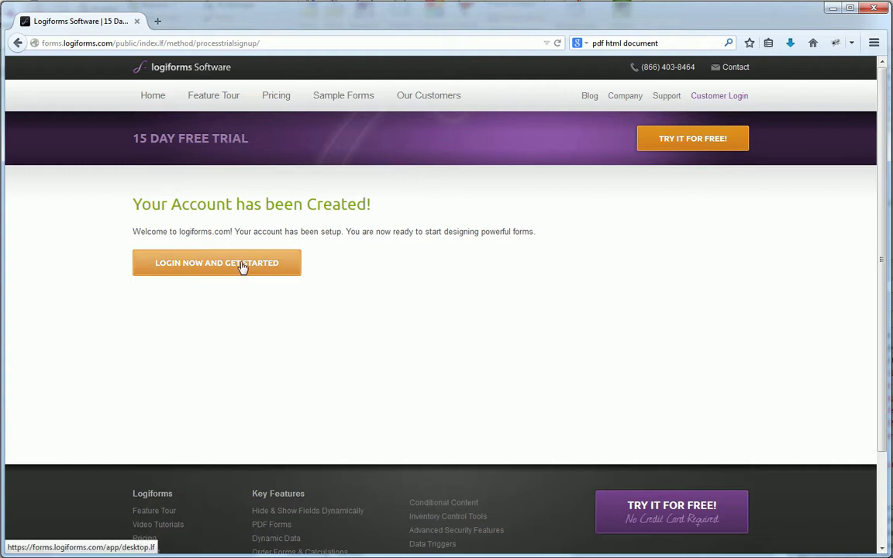
pyautogui.click(242, 265)
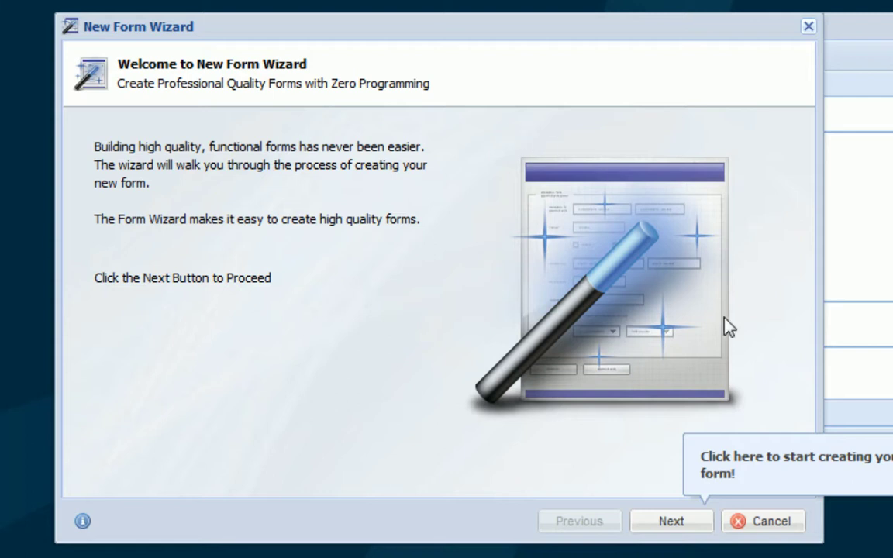
# Name the new form 'Adobe Form Example' in the New Form Wizard
pyautogui.click(672, 521)
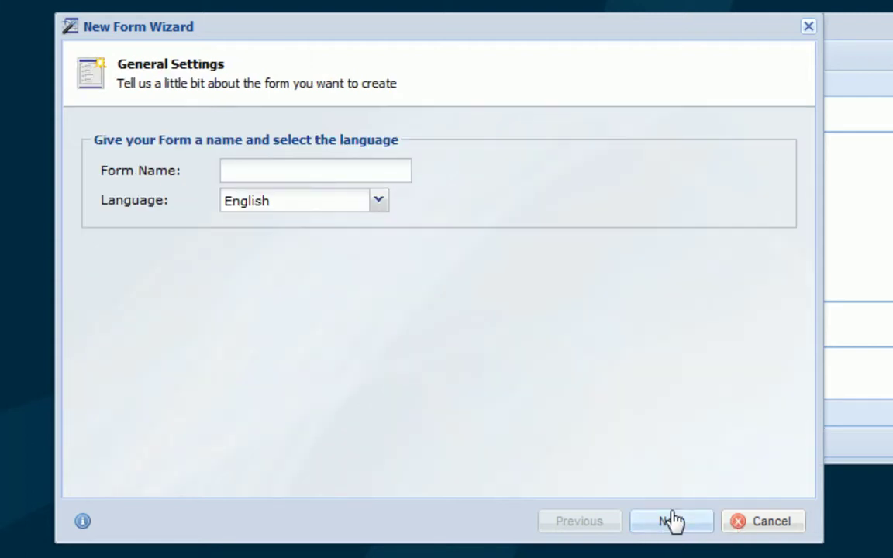
pyautogui.click(318, 177)
pyautogui.write('Adobe Form ')
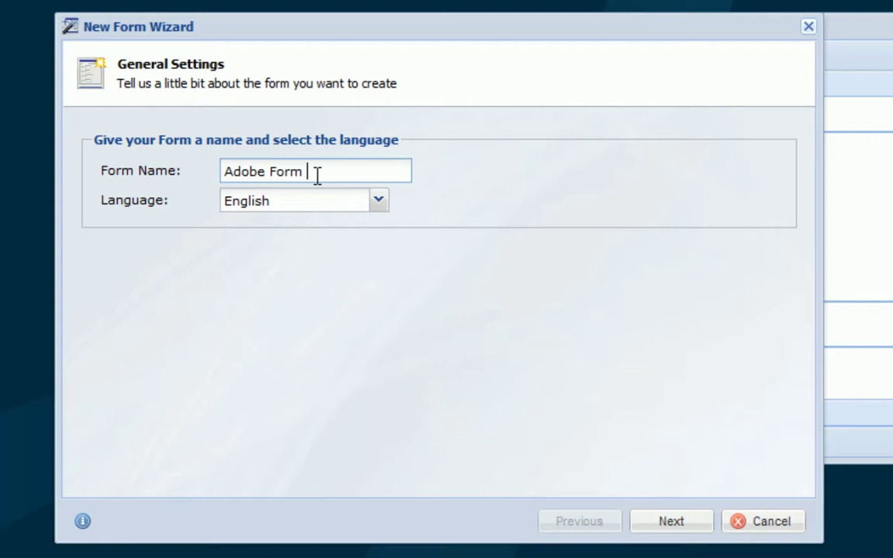
pyautogui.write('Example')
pyautogui.click(682, 523)
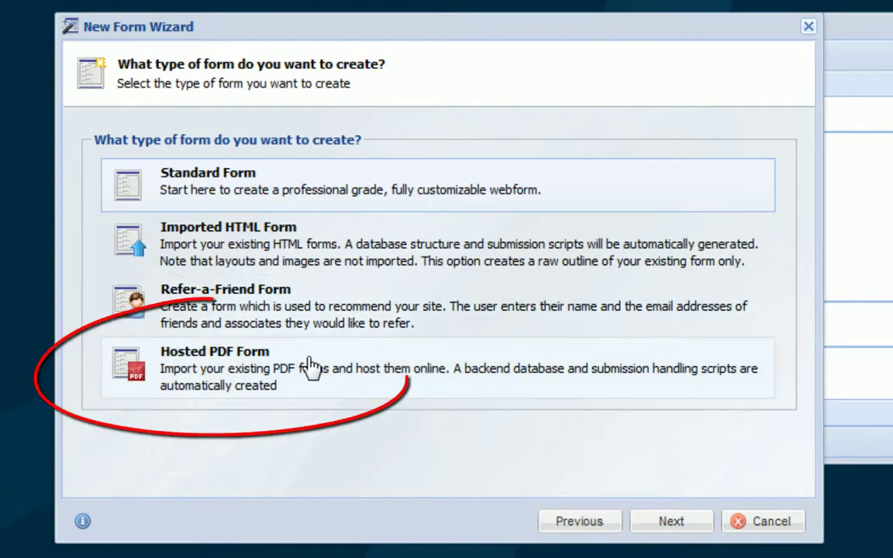
# Choose Hosted PDF Form, start its 30-day trial, and save it in Sample Project
pyautogui.click(342, 366)
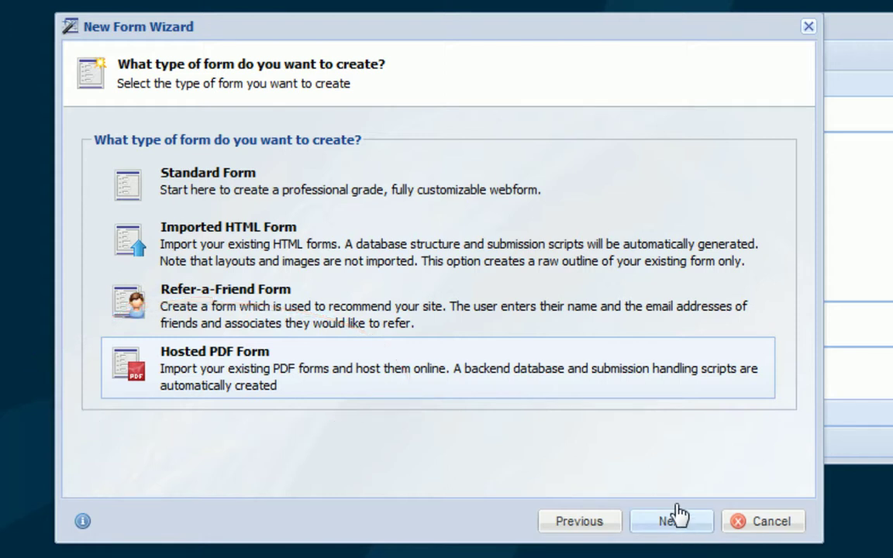
pyautogui.click(679, 515)
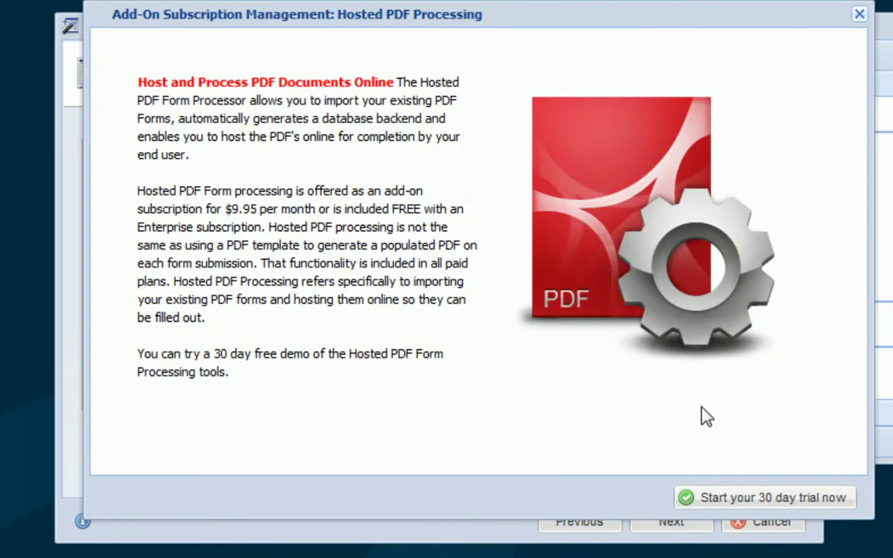
pyautogui.click(772, 500)
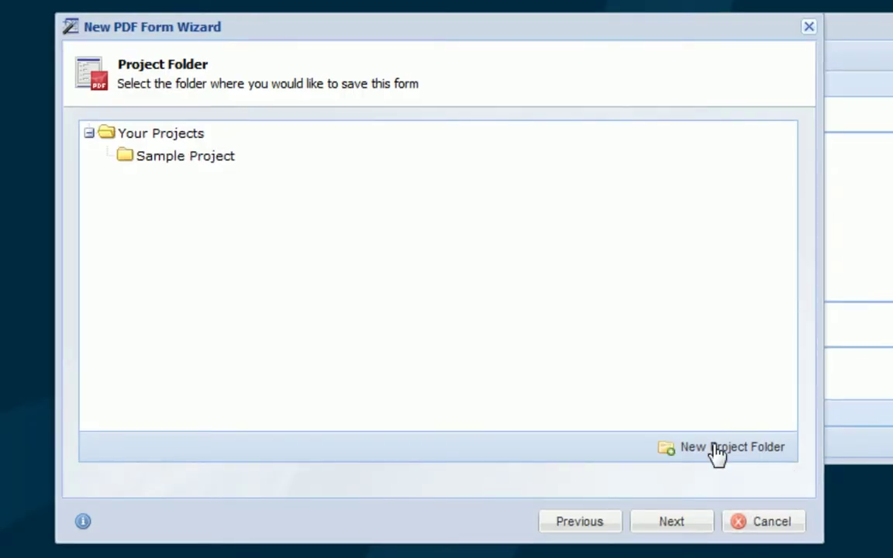
pyautogui.click(219, 158)
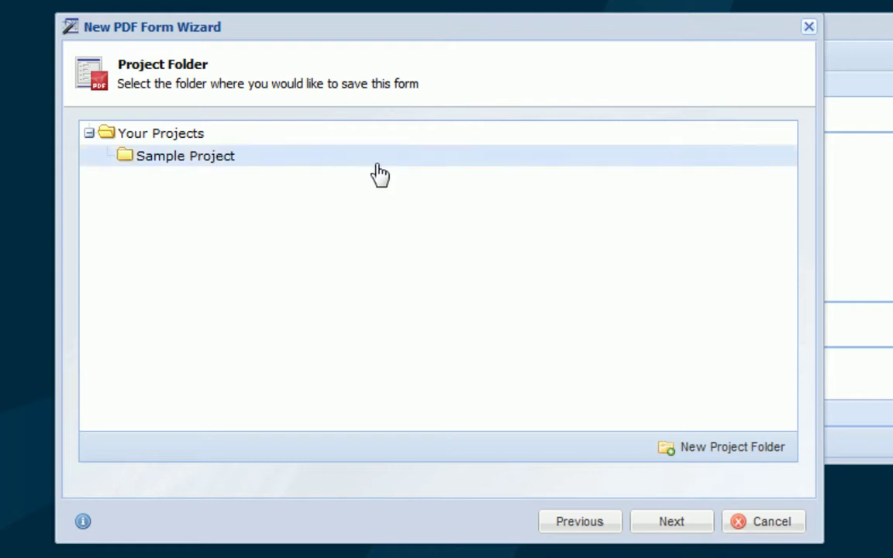
pyautogui.click(672, 523)
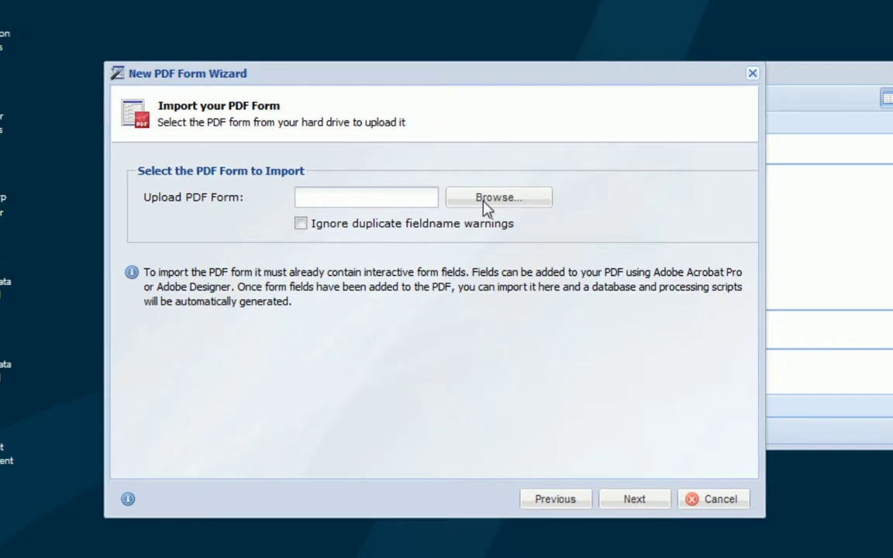
# Upload and import AdobeForm Example2.pdf into the new form
pyautogui.click(486, 203)
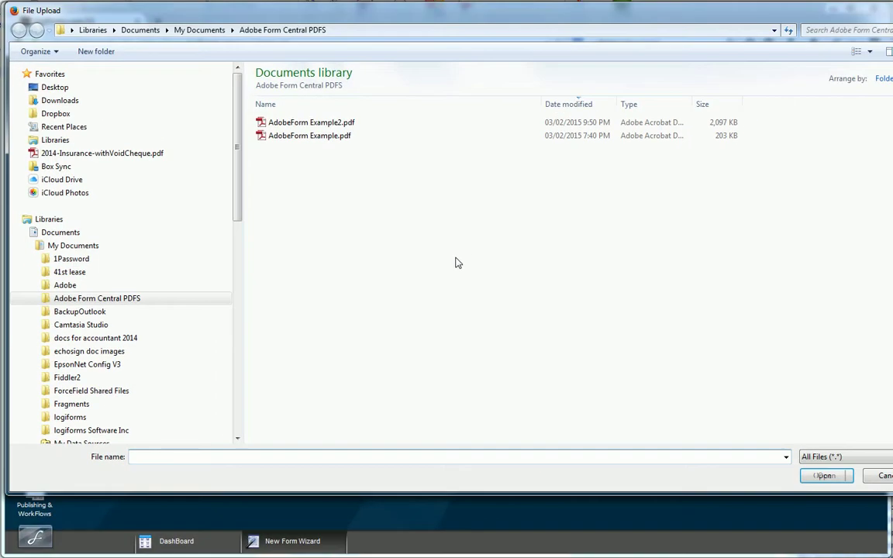
pyautogui.click(340, 122)
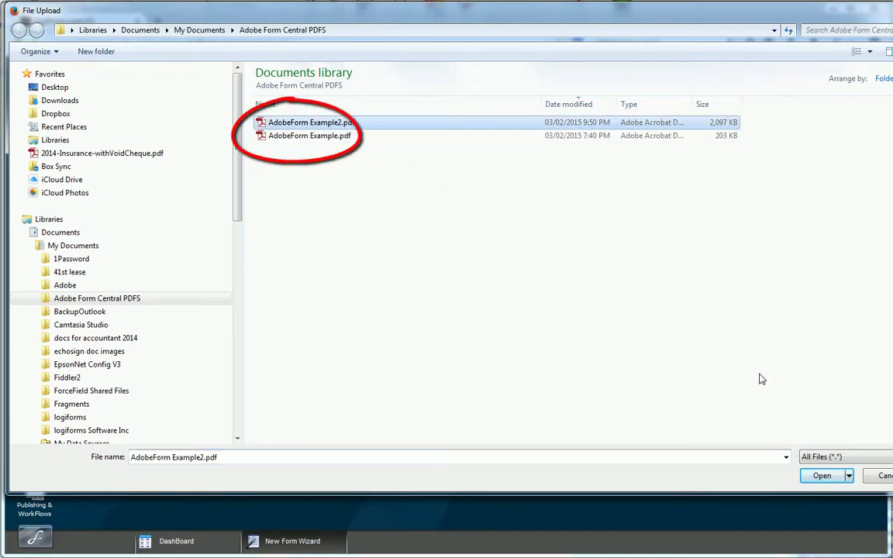
pyautogui.click(822, 476)
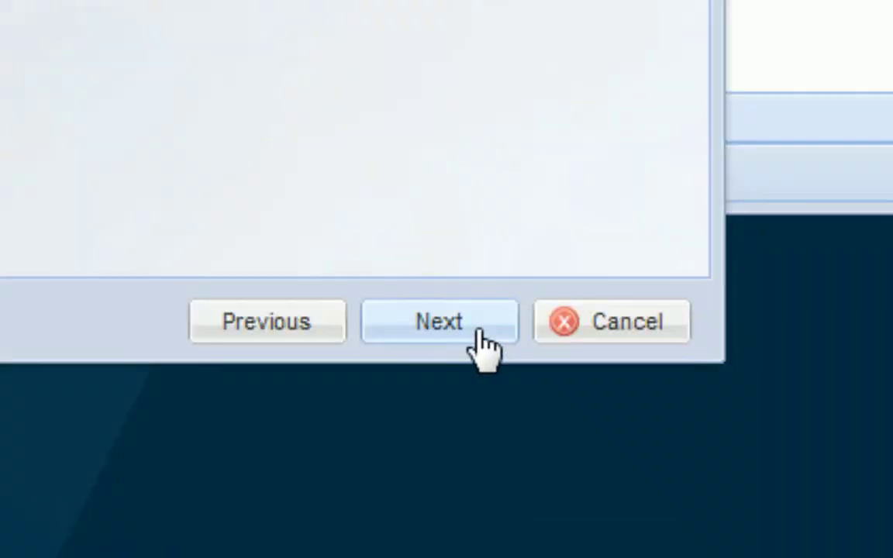
pyautogui.click(553, 450)
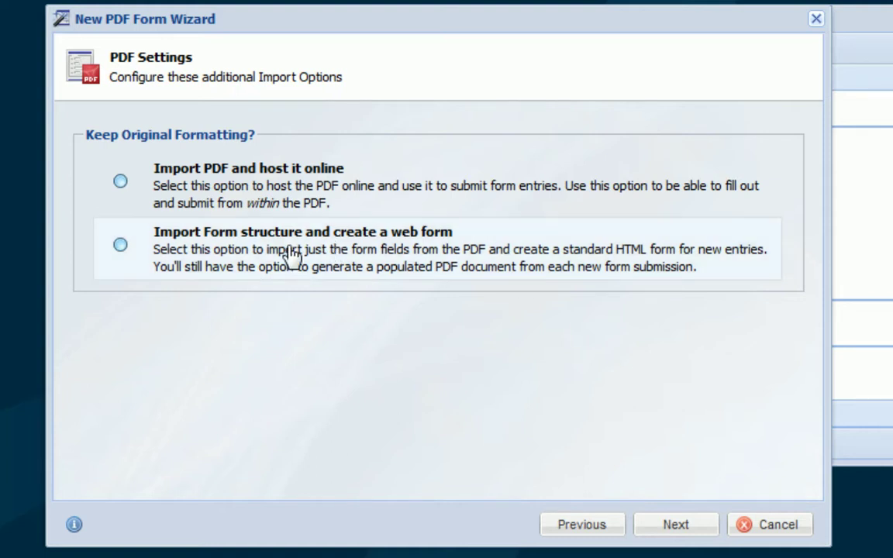
# Host the original PDF online, with populated-PDF generation and a Secure PDF Directory enabled
pyautogui.click(354, 183)
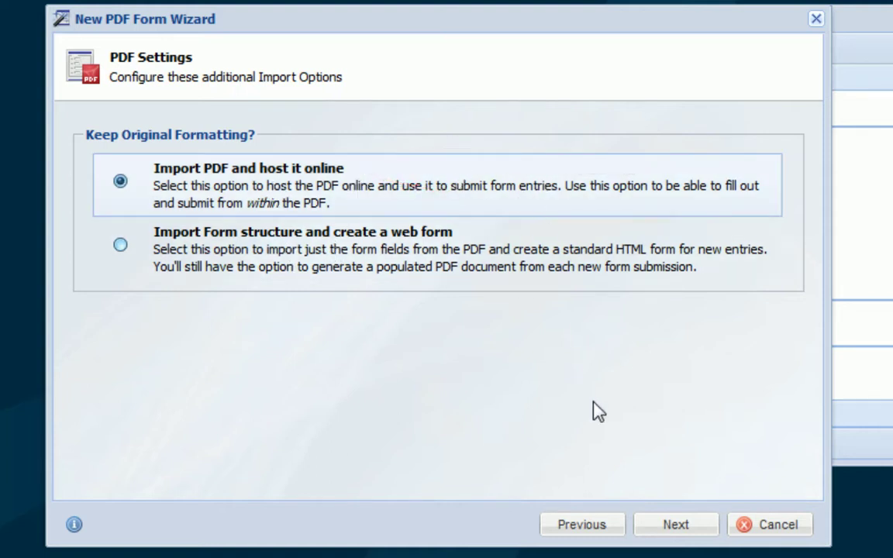
pyautogui.click(677, 529)
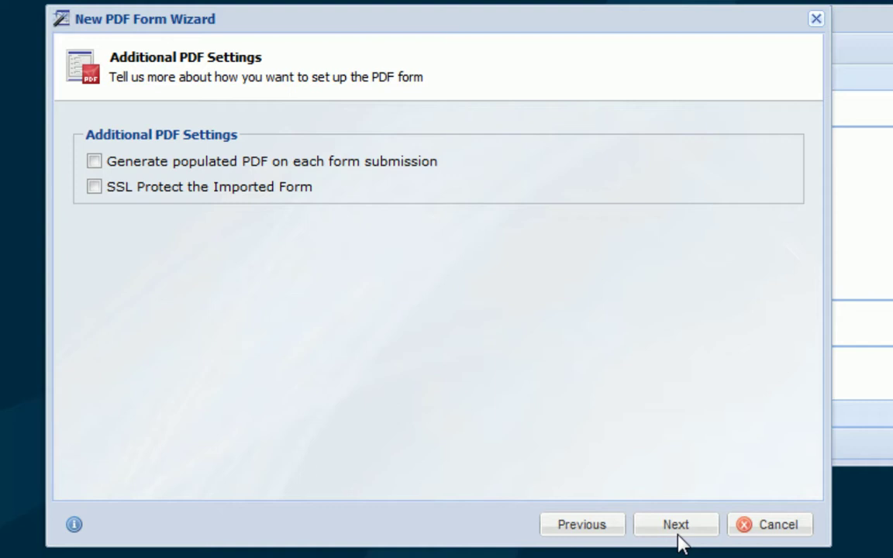
pyautogui.click(342, 167)
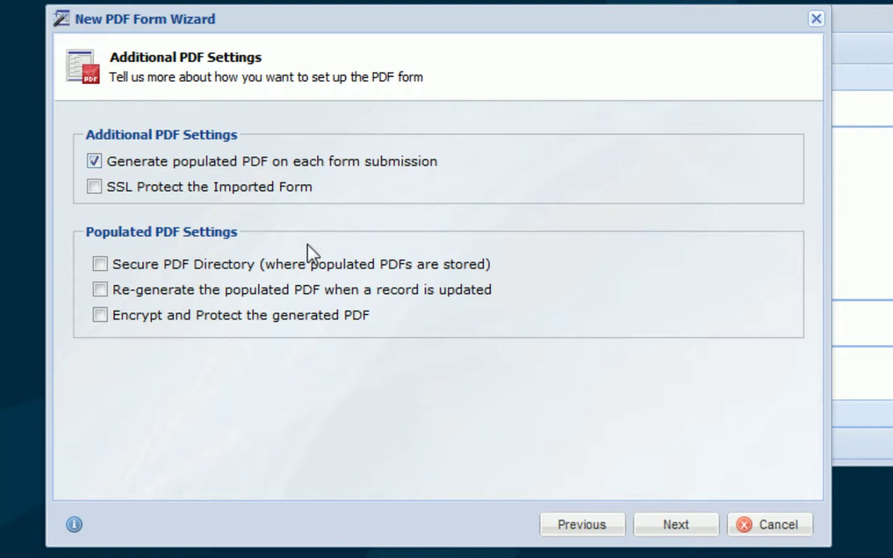
pyautogui.click(250, 266)
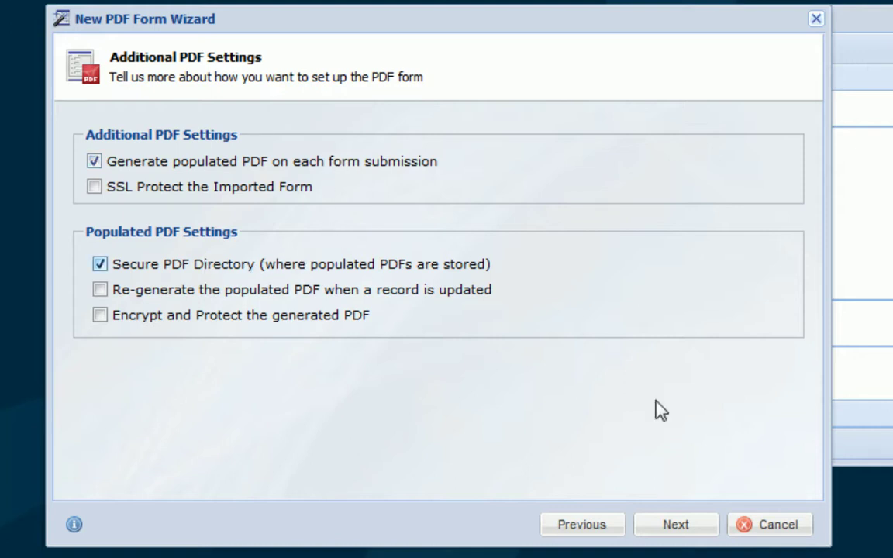
pyautogui.click(677, 526)
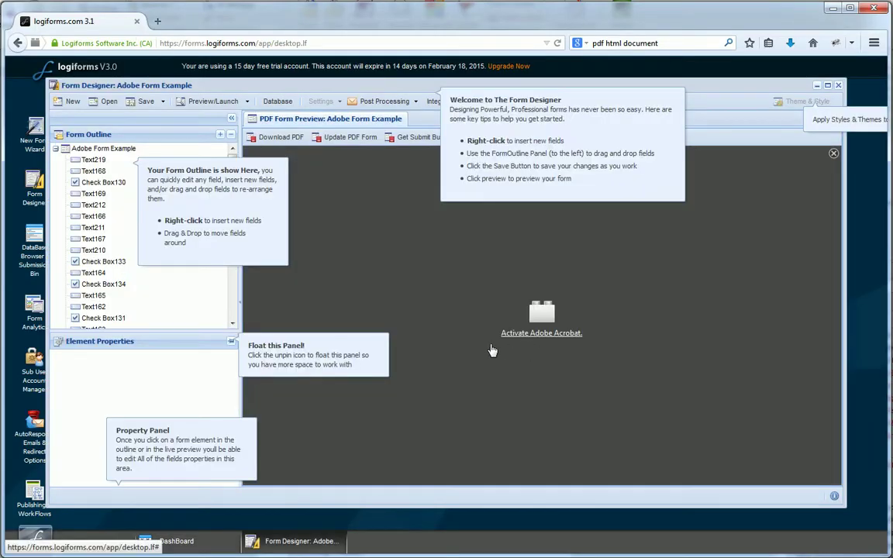
# Allow Acrobat in the preview and scroll to the PDF's Submit Form button
pyautogui.click(551, 338)
pyautogui.click(198, 116)
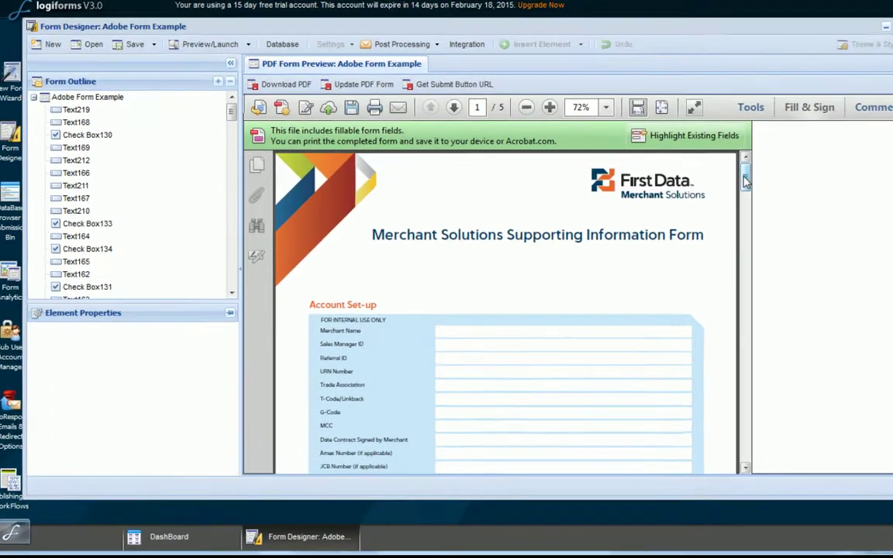
pyautogui.scroll(-20, 477, 349)
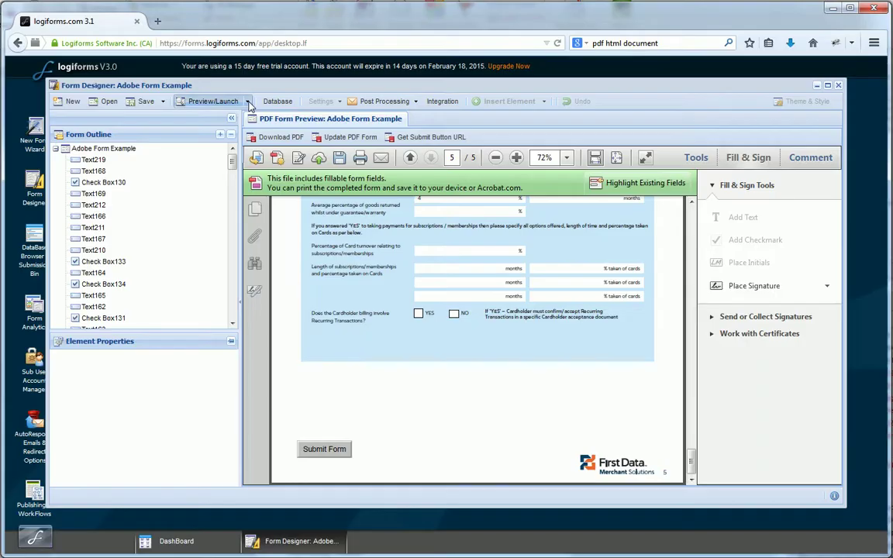
# Launch the live form and enter Merchant Name 'logiformsDD', Referral ID and G-Code '123'
pyautogui.click(260, 95)
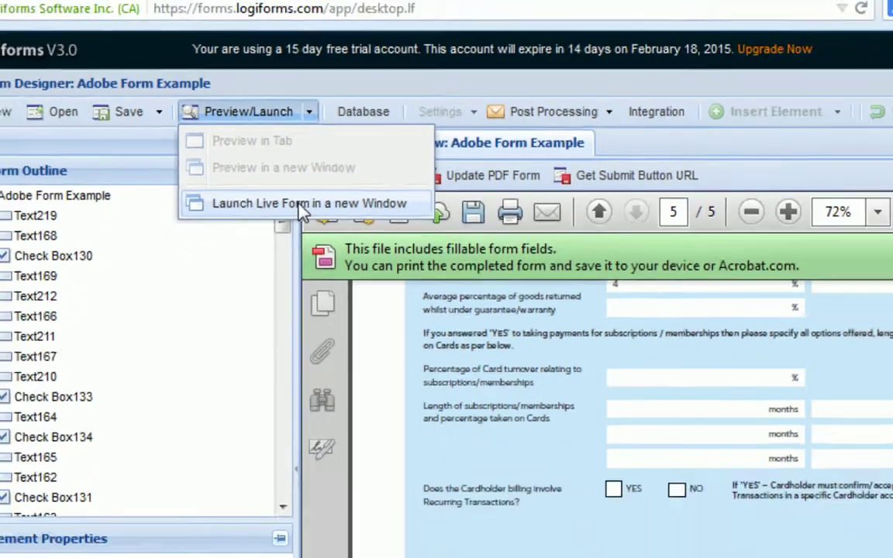
pyautogui.click(404, 306)
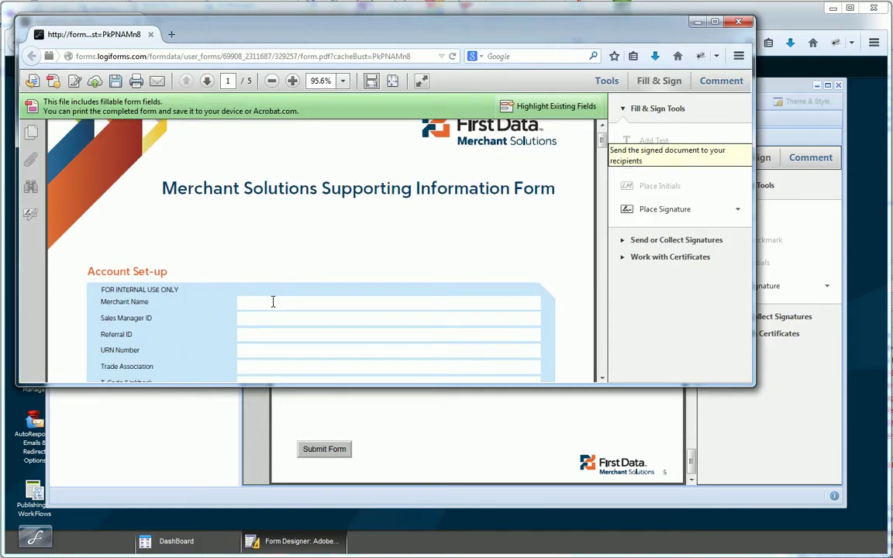
pyautogui.click(273, 302)
pyautogui.write('logiforms')
pyautogui.write('DD')
pyautogui.click(281, 335)
pyautogui.write('123')
pyautogui.click(293, 290)
pyautogui.write('34523534534523')
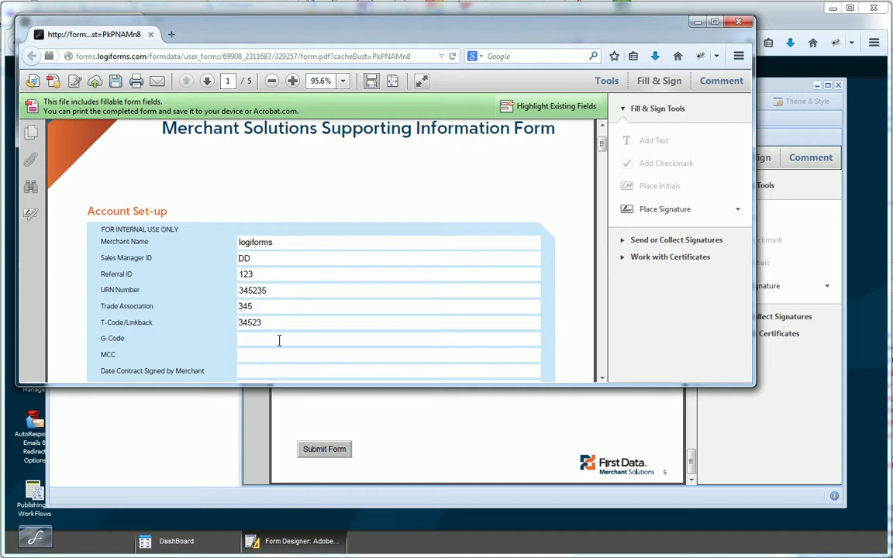
pyautogui.write('45')
pyautogui.click(280, 341)
pyautogui.write('123')
pyautogui.scroll(-2, 269, 312)
pyautogui.click(285, 295)
pyautogui.write('XYZ')
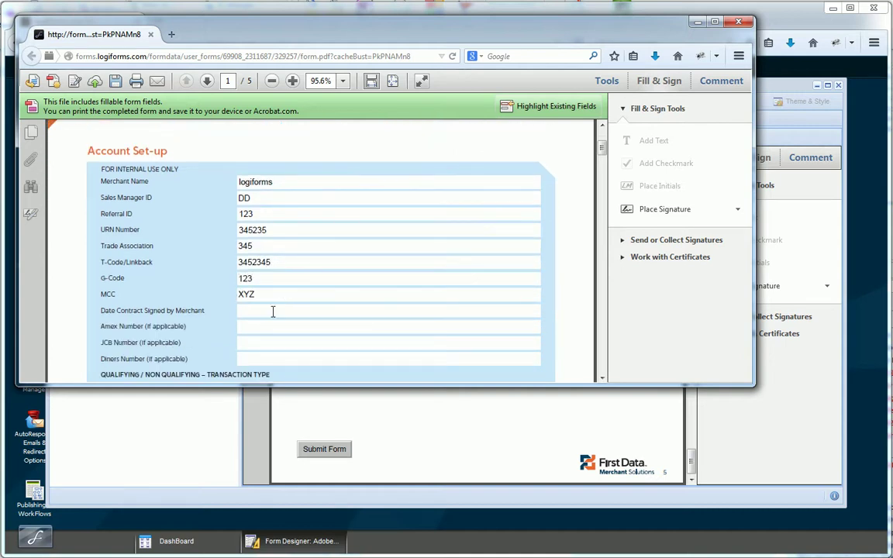
pyautogui.scroll(-2, 288, 305)
pyautogui.write('01/04/2015')
pyautogui.click(279, 263)
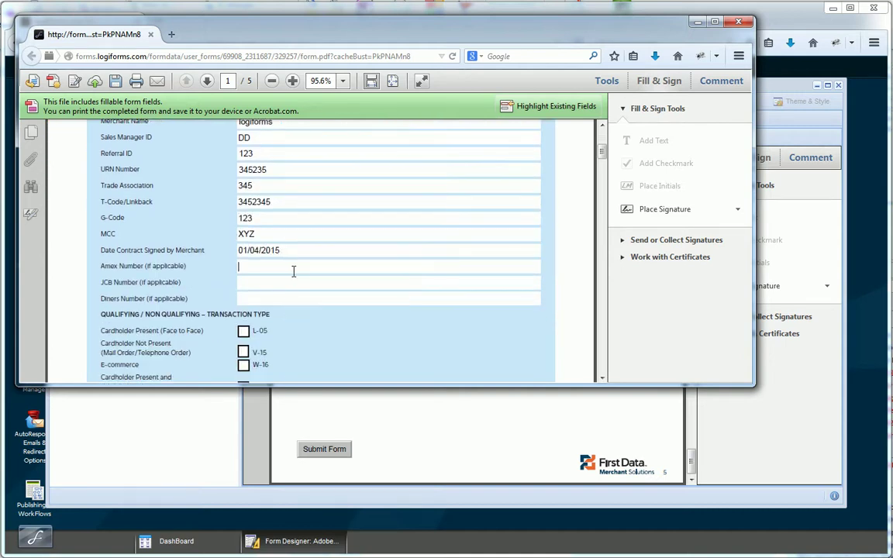
pyautogui.write('34523523452345')
pyautogui.click(279, 280)
pyautogui.write('34523523452345')
# Tick the four transaction-type boxes and submit the form
pyautogui.click(243, 271)
pyautogui.click(244, 292)
pyautogui.click(243, 304)
pyautogui.click(243, 326)
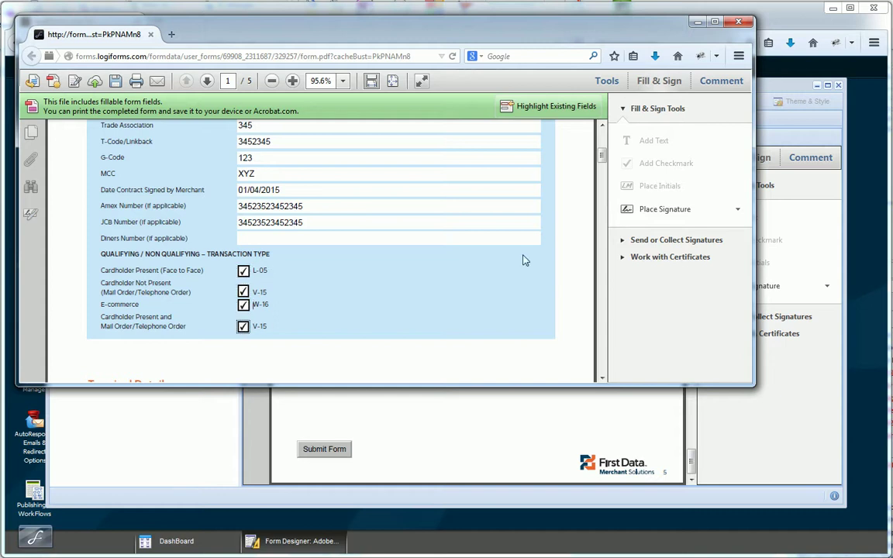
pyautogui.scroll(-3, 522, 258)
pyautogui.scroll(-3, 543, 248)
pyautogui.moveTo(608, 241); pyautogui.dragTo(611, 375)
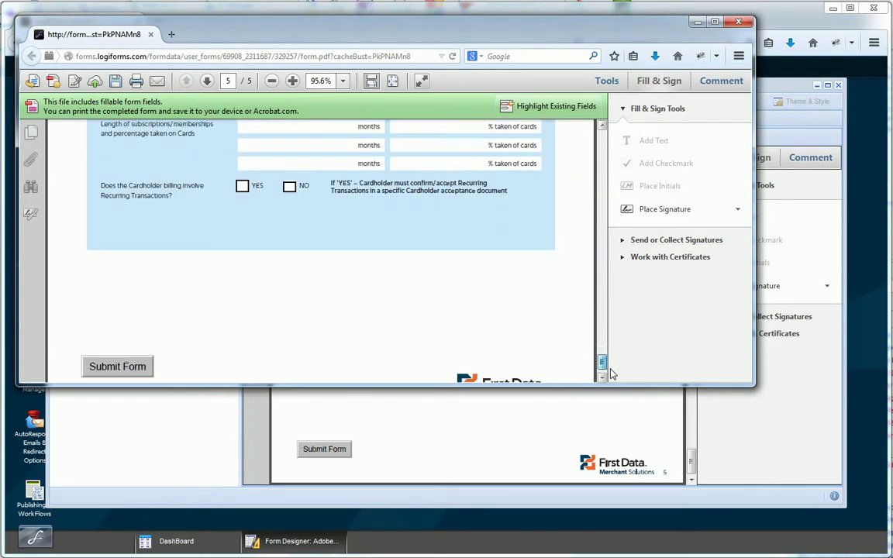
pyautogui.click(116, 355)
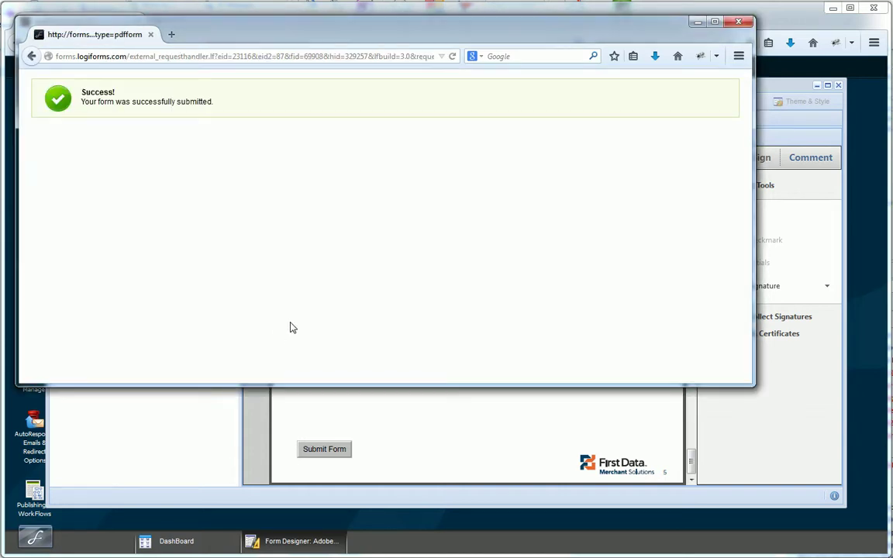
# Open the submission's stored PDF from the Database grid's PDF column in Adobe Reader
pyautogui.click(741, 25)
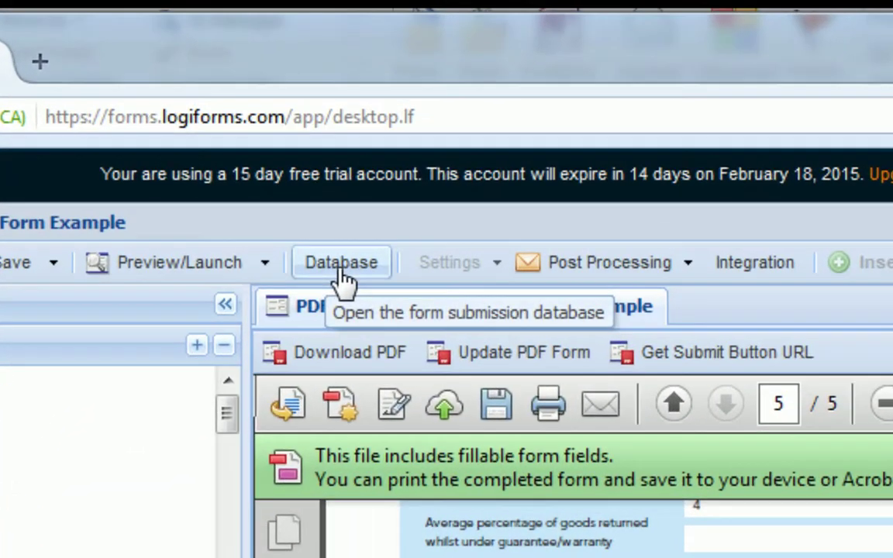
pyautogui.click(327, 241)
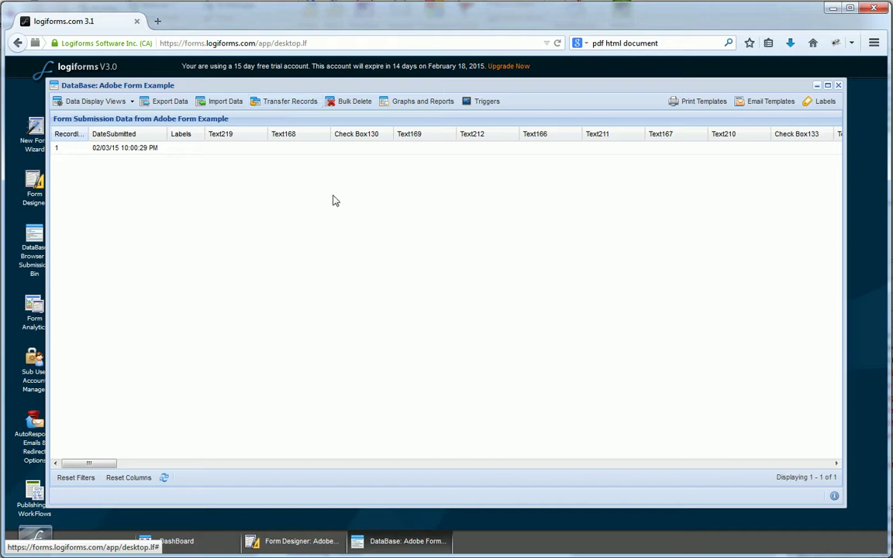
pyautogui.moveTo(96, 469); pyautogui.dragTo(548, 453)
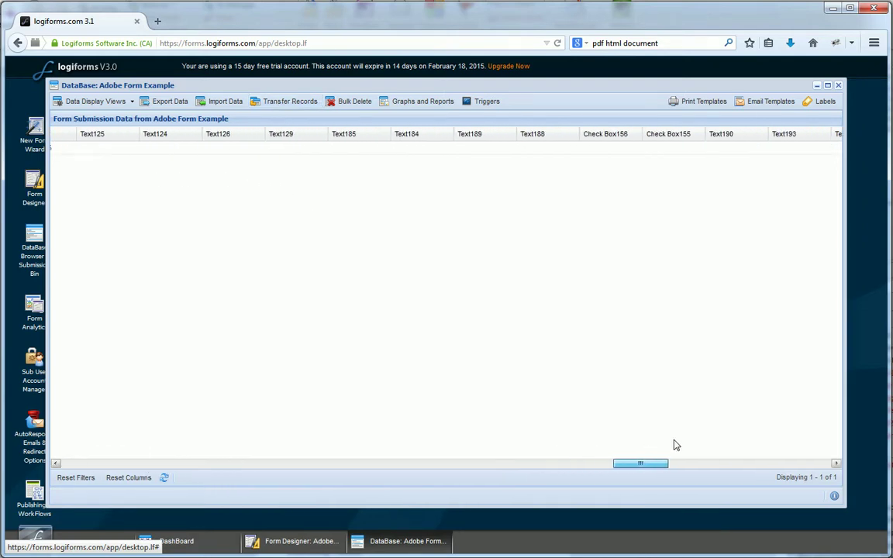
pyautogui.moveTo(547, 453); pyautogui.dragTo(822, 442)
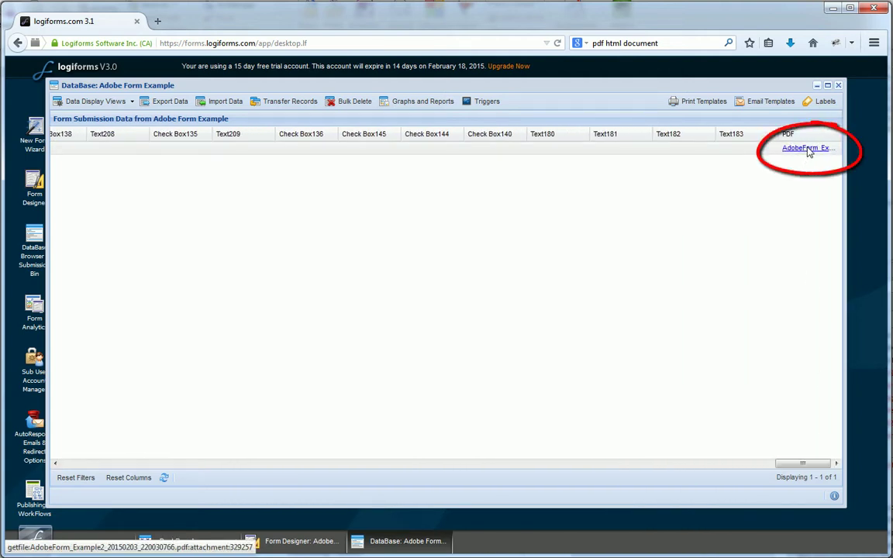
pyautogui.click(806, 148)
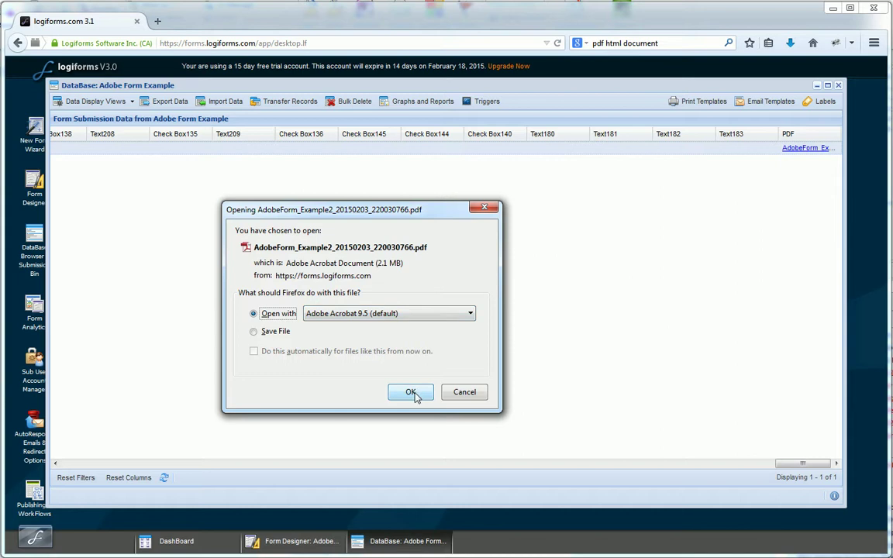
pyautogui.click(411, 394)
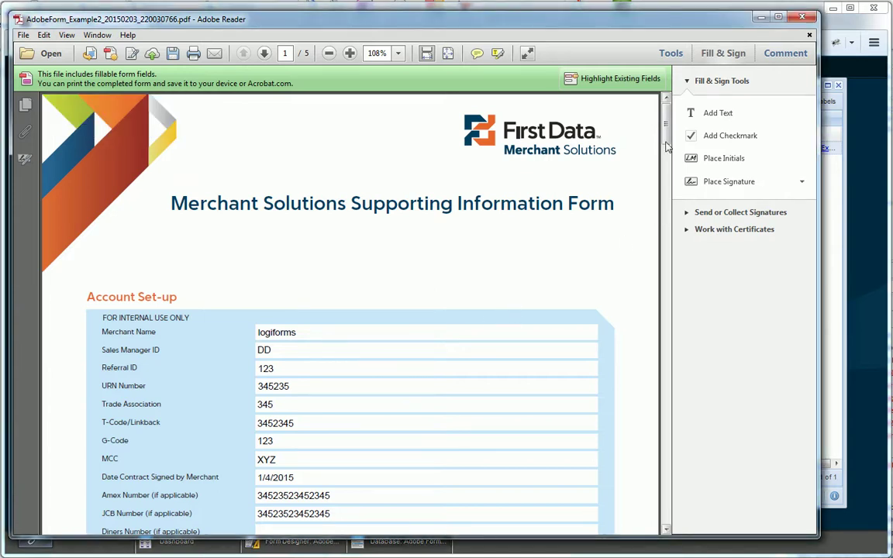
# Check the ticked transaction types in the stored PDF, then close Adobe Reader
pyautogui.moveTo(668, 131); pyautogui.dragTo(673, 156)
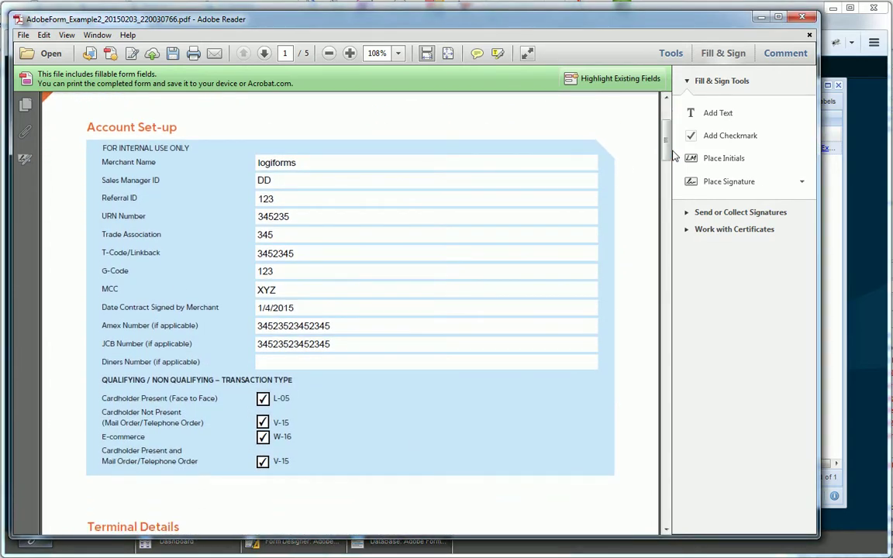
pyautogui.click(803, 17)
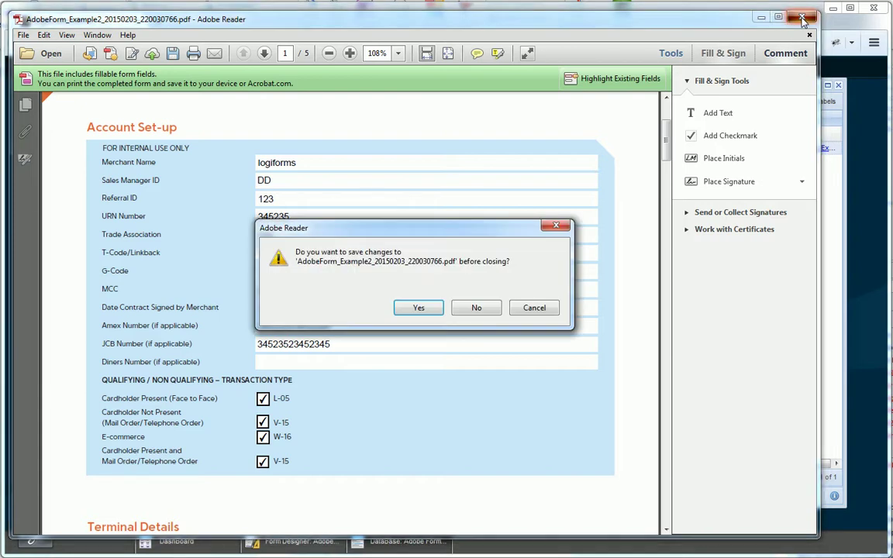
pyautogui.click(479, 310)
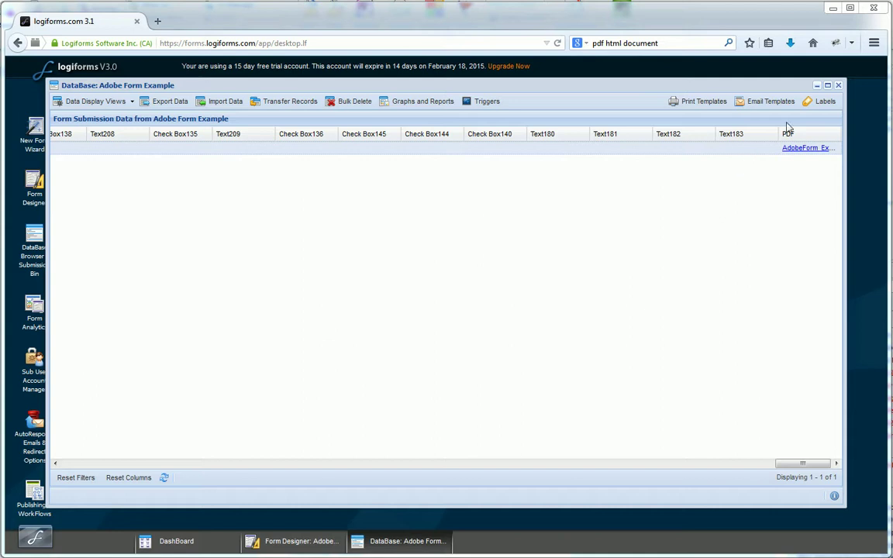
# Switch back to the 'Form Designer: Adobe Form Example' window from the taskbar
pyautogui.click(320, 542)
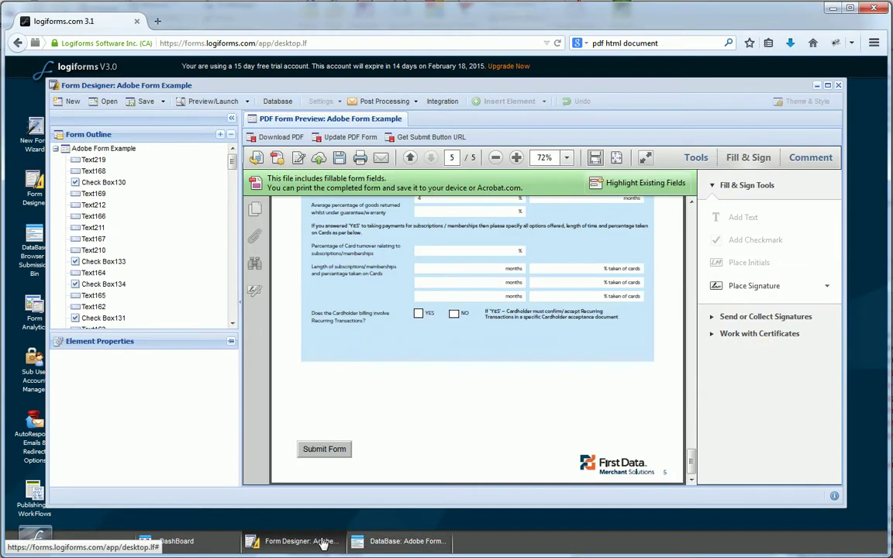